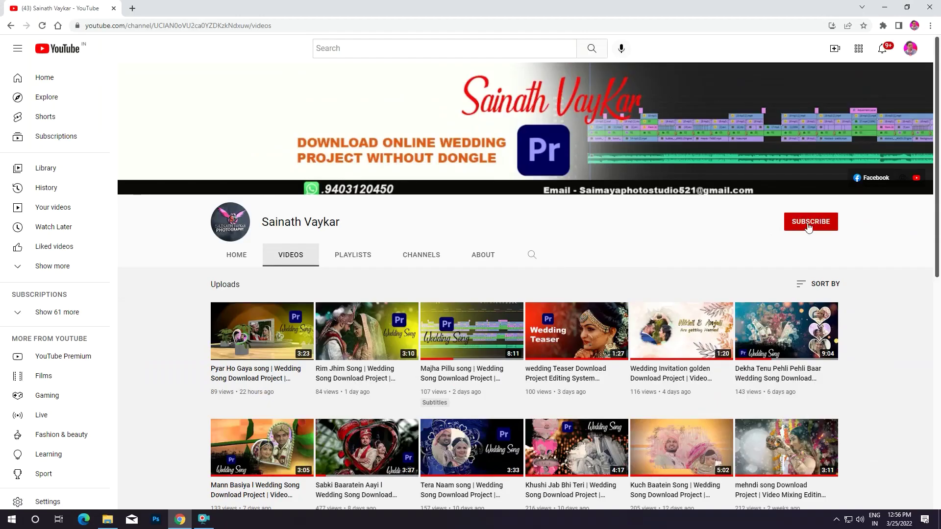
Subscribe to the wedding project YouTube channel, check its bell notifications, then minimize Chrome
click(812, 222)
click(828, 223)
click(855, 247)
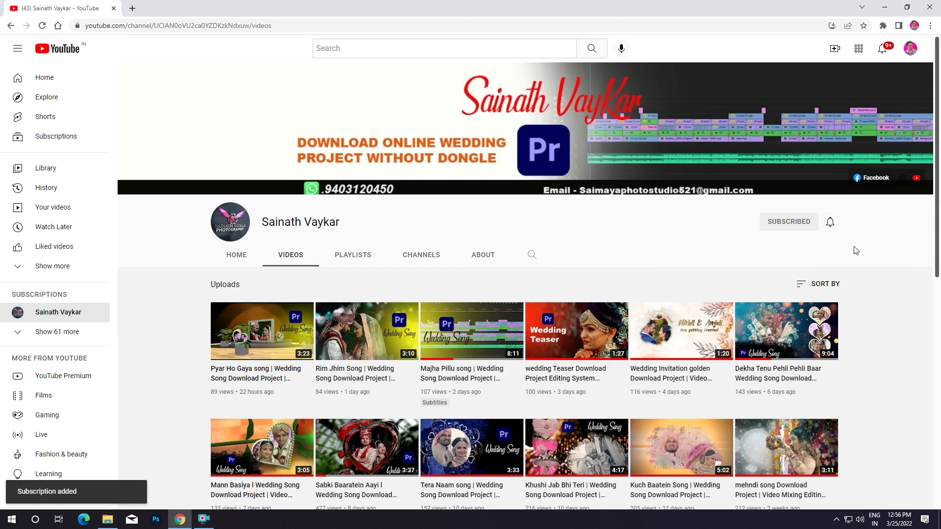
click(887, 10)
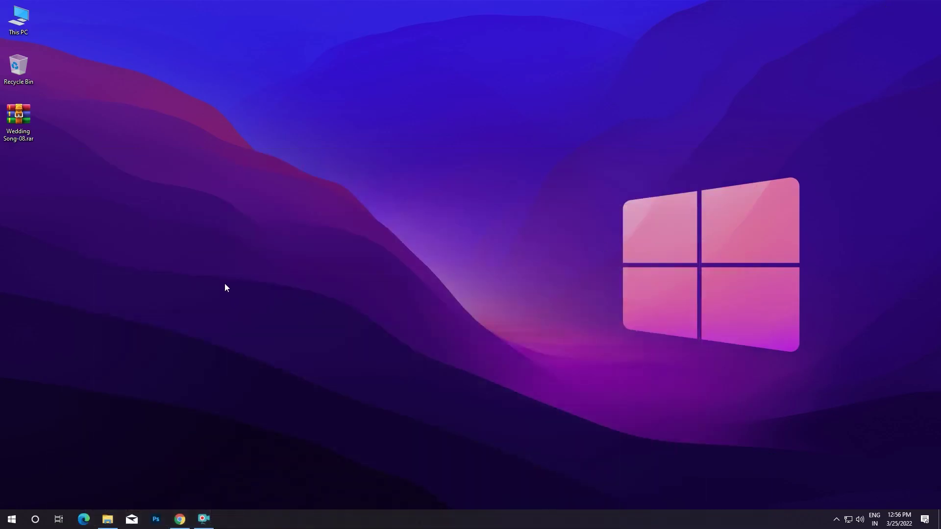
Extract Wedding Song-08.rar to the desktop with WinRAR's default settings
right_click(24, 124)
click(81, 158)
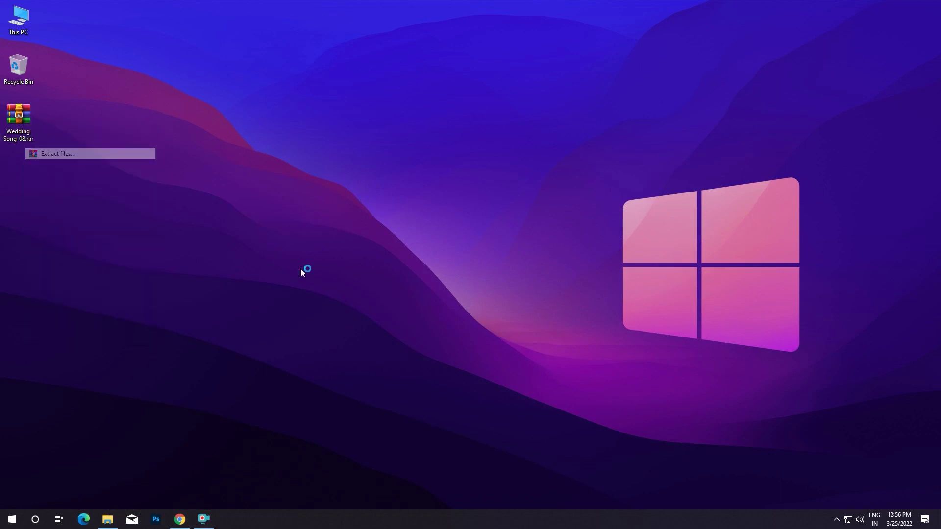
click(511, 362)
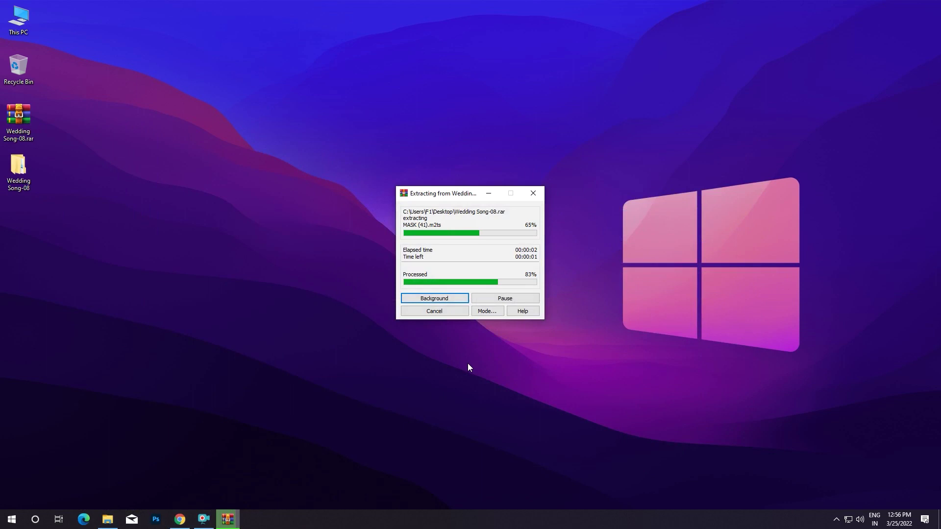
Open the Wedding Song-08 folder and its inner subfolder, then launch Wedding Song-08.prproj
double_click(22, 170)
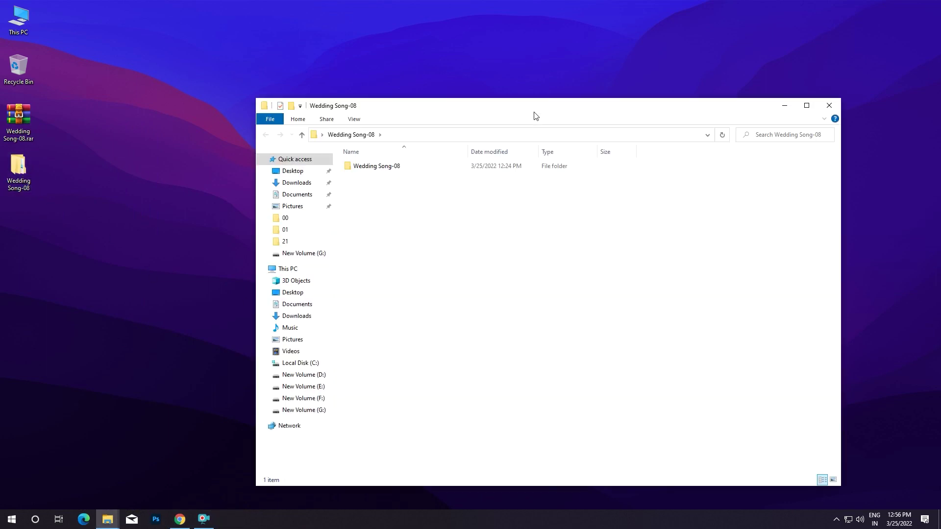
drag(535, 116, 478, 67)
double_click(378, 119)
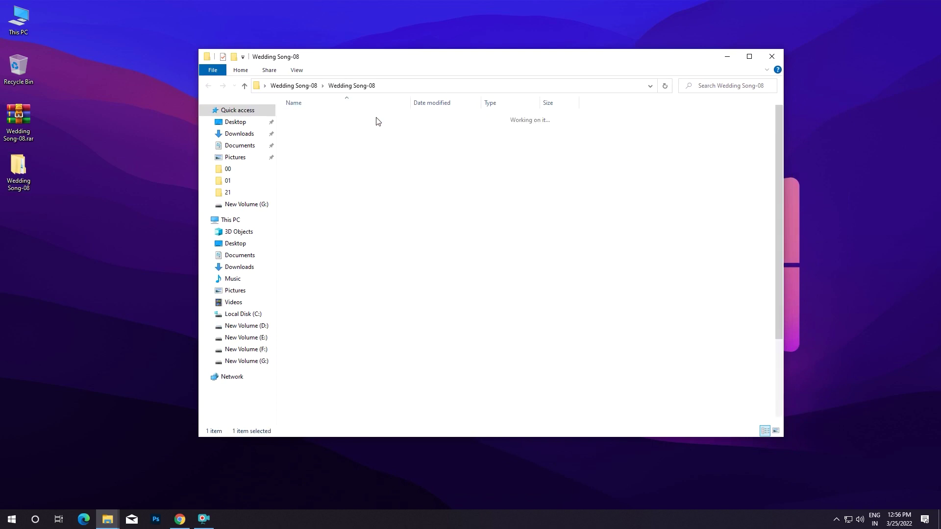
drag(777, 185, 778, 247)
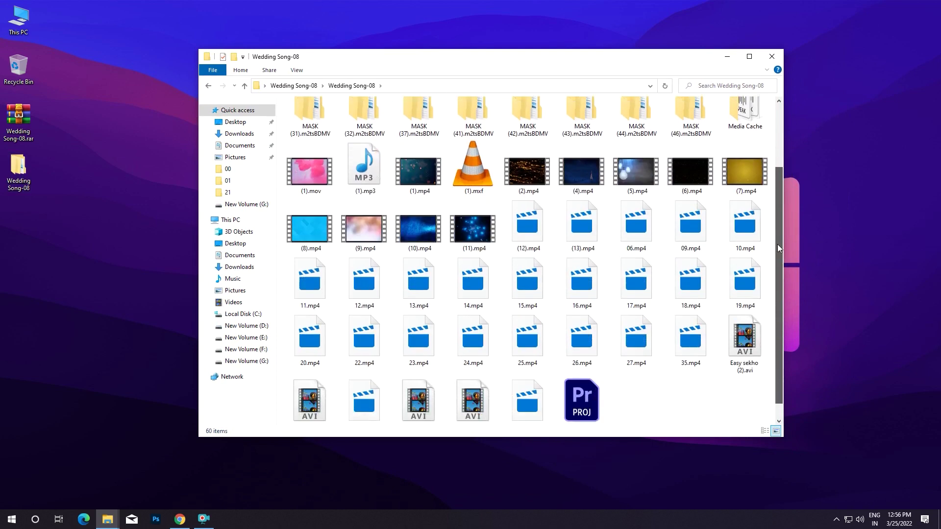
click(586, 384)
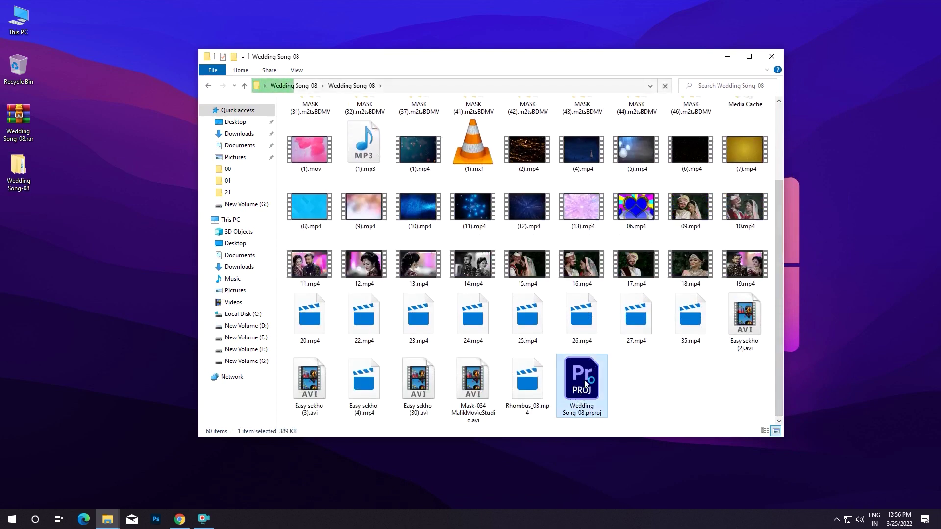
double_click(585, 384)
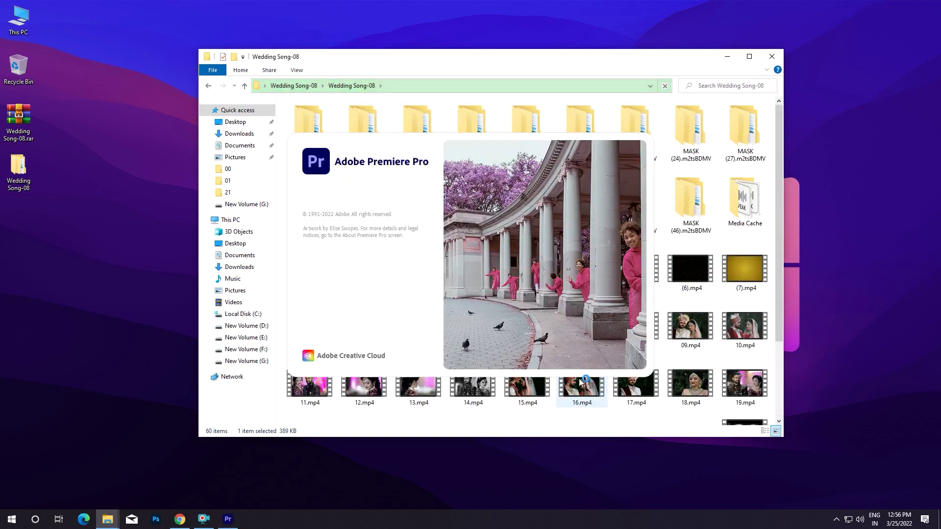
Close Explorer and accept converting the project, which opens as Wedding Song-08_1
click(772, 54)
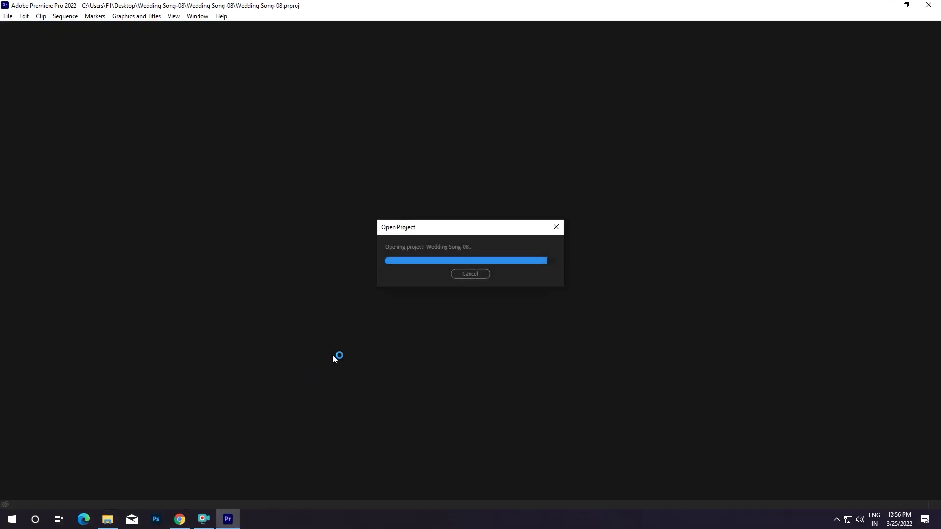
click(567, 298)
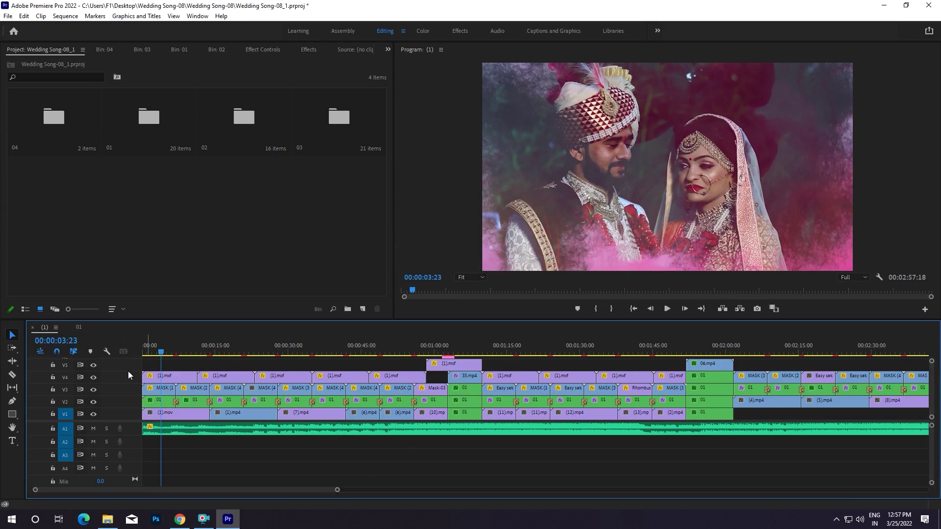
Preview the template from 00:00:00:00 to 00:00:22:24, then switch to sequence 01
drag(152, 351, 131, 361)
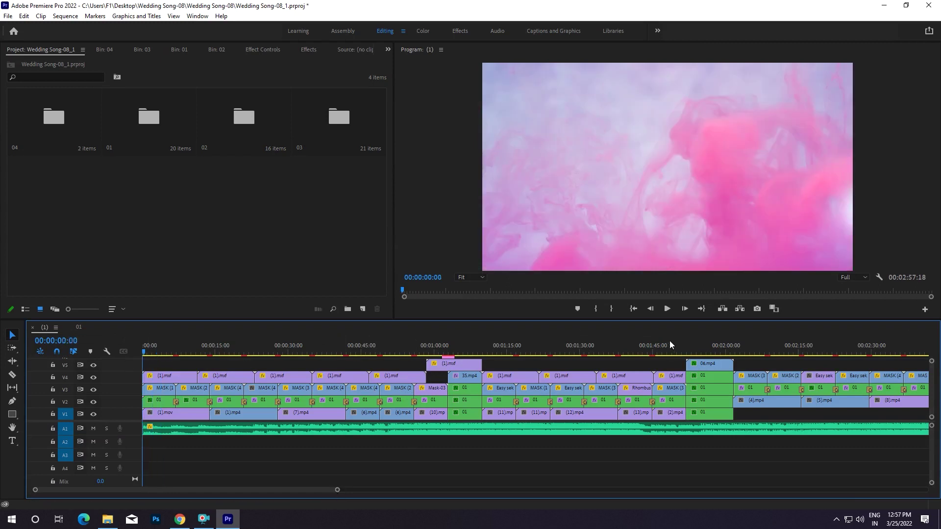
click(668, 311)
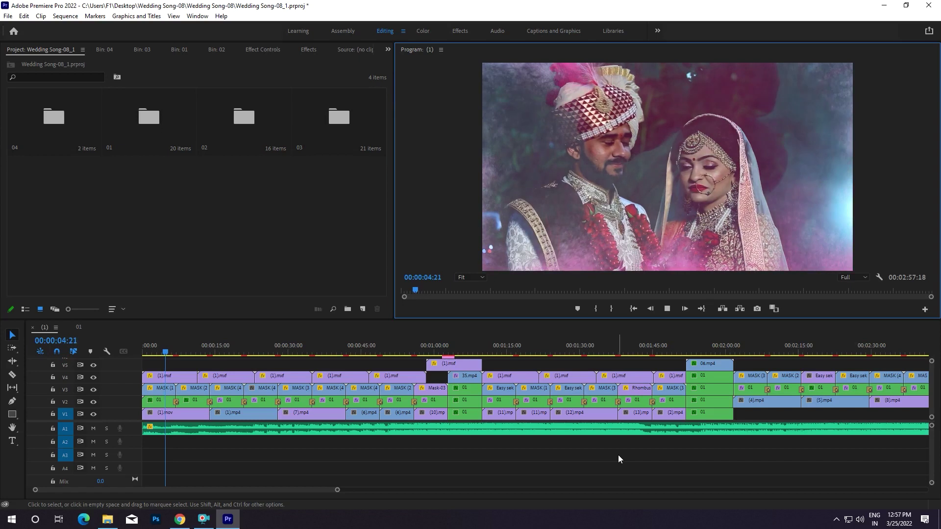
click(618, 455)
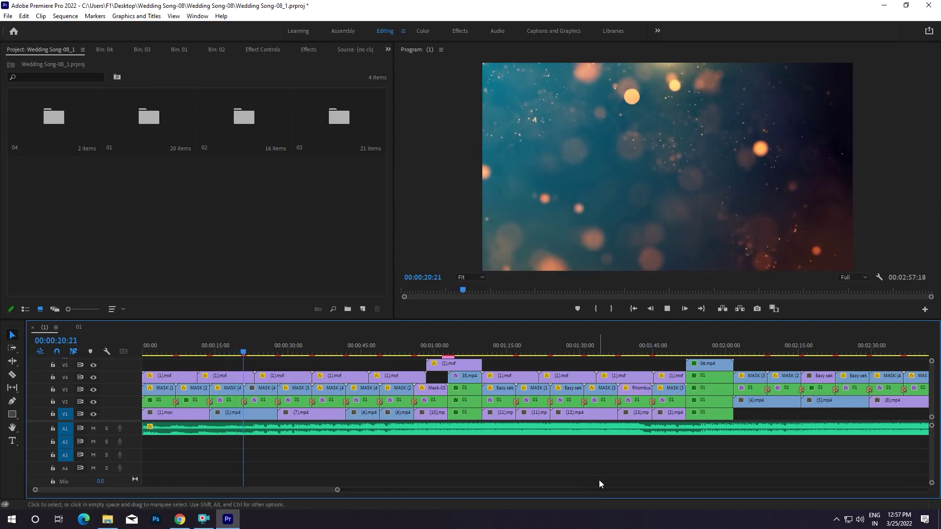
click(667, 310)
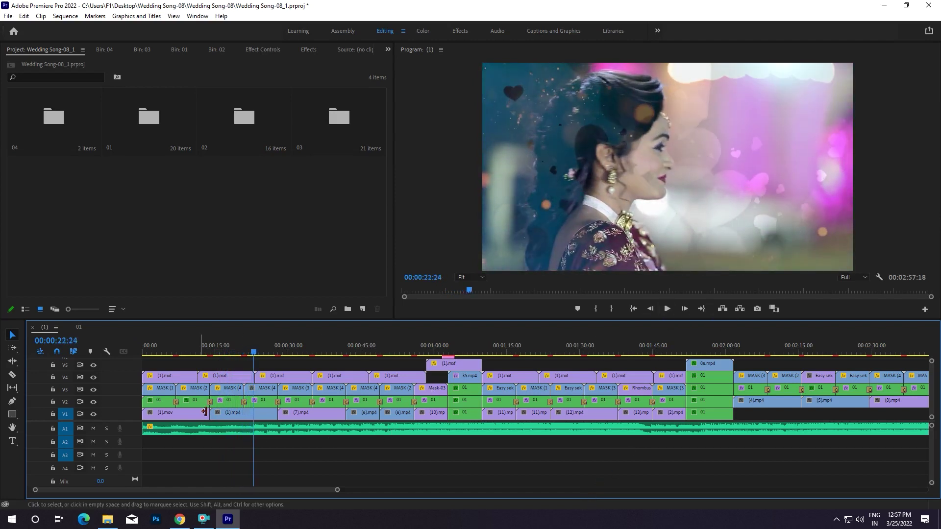
key(ctrl+shift+period)
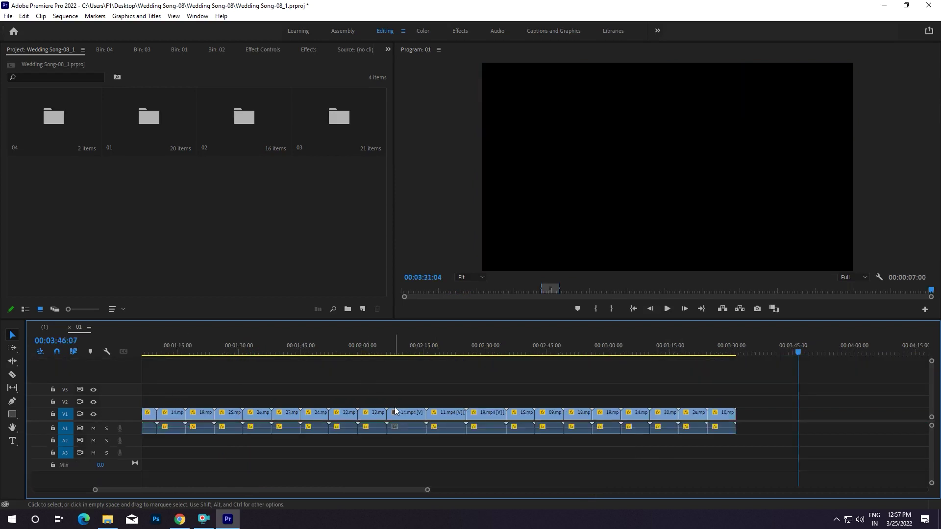
Clear the sequence's In/Out range and zoom the timeline to show all clips
scroll(428, 491, down, 5)
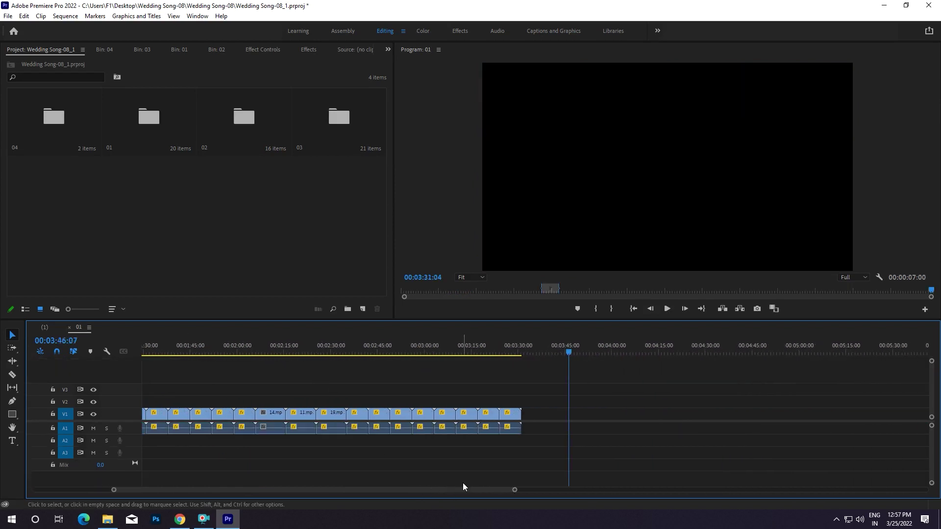
drag(363, 492, 218, 487)
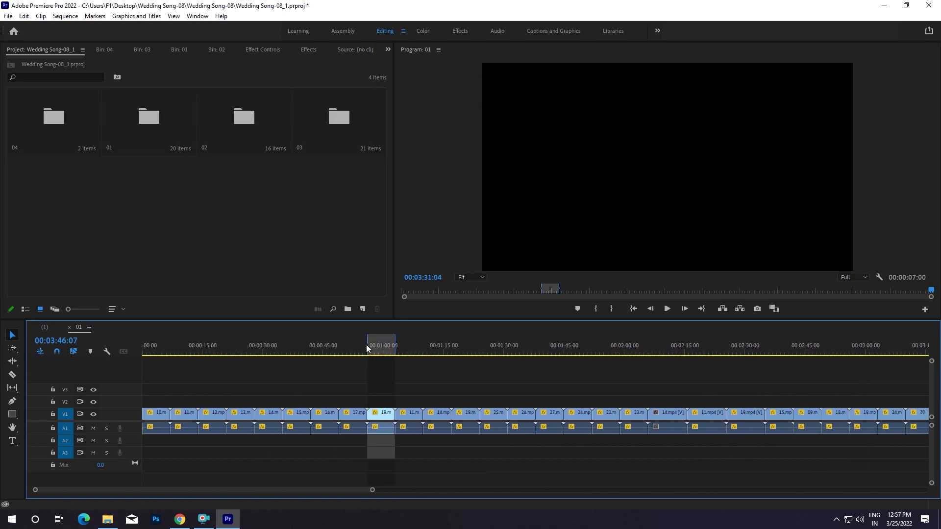
click(367, 348)
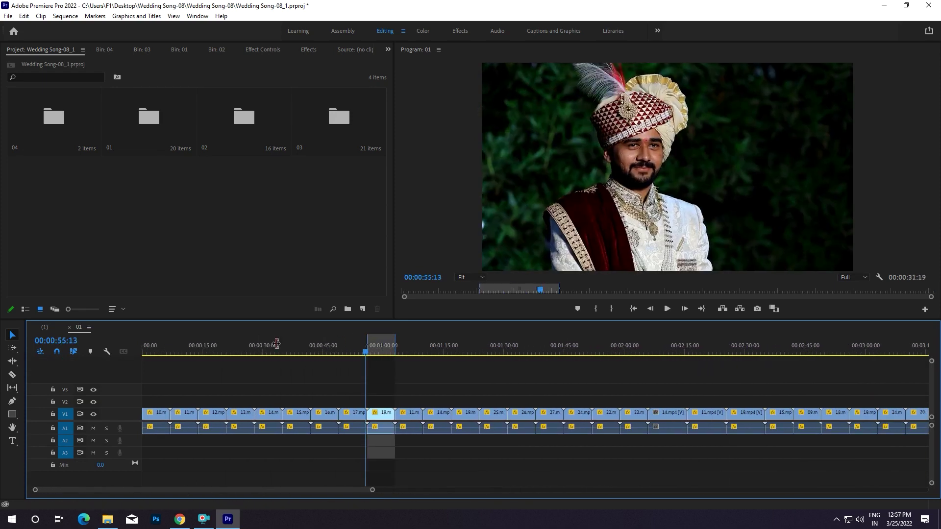
drag(367, 344, 118, 348)
drag(397, 345, 166, 376)
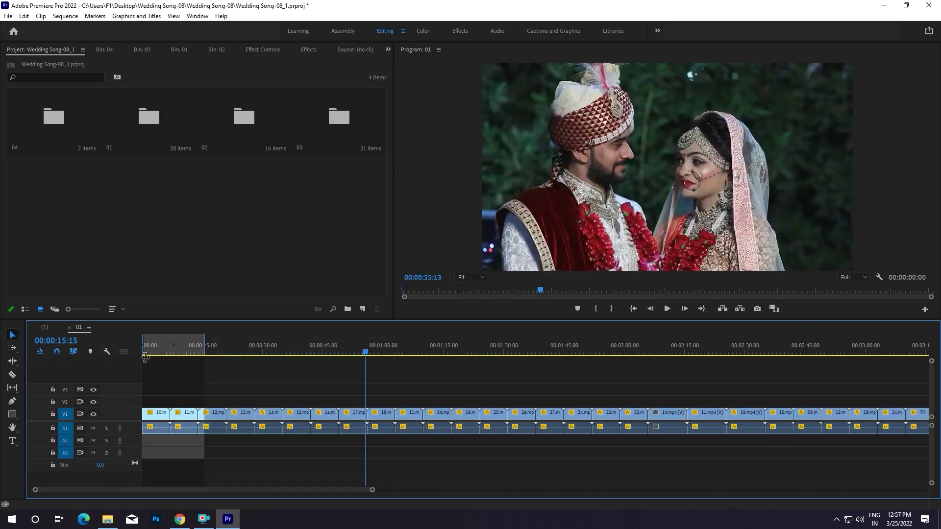
drag(374, 490, 451, 490)
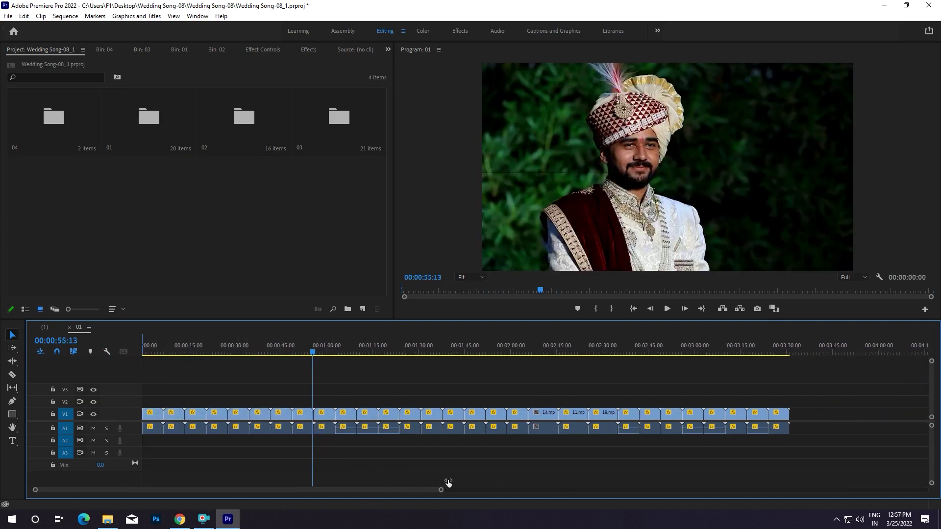
Group the V1 placeholder clips and delete all audio clips on A1
drag(835, 391, 158, 425)
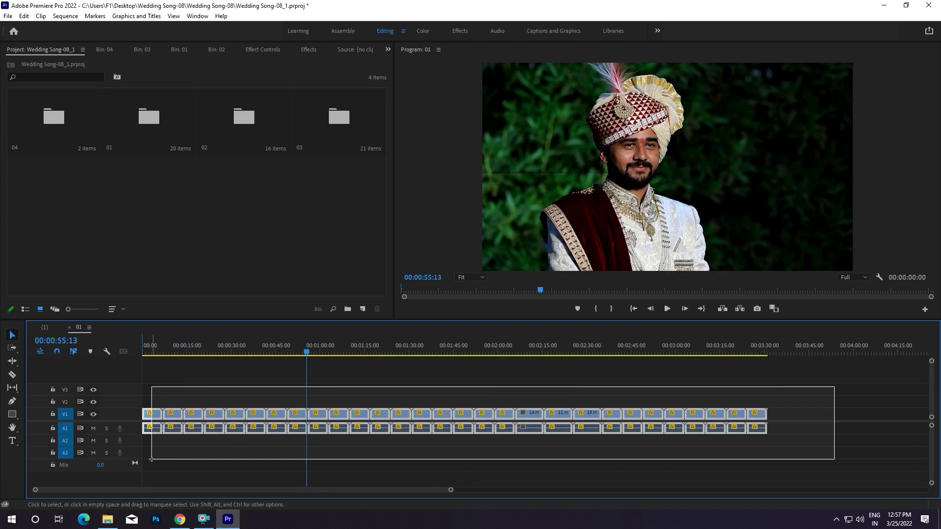
right_click(154, 418)
click(225, 201)
drag(788, 433, 142, 441)
key(Delete)
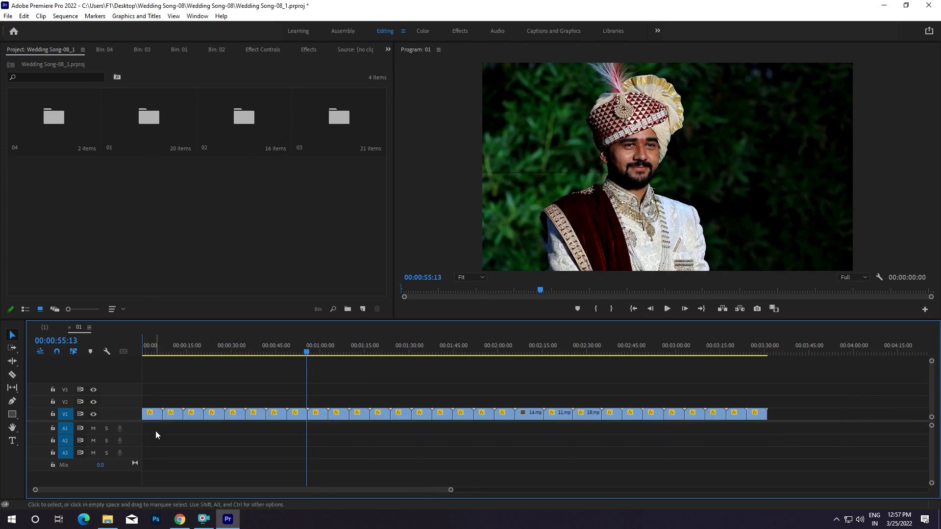
click(191, 251)
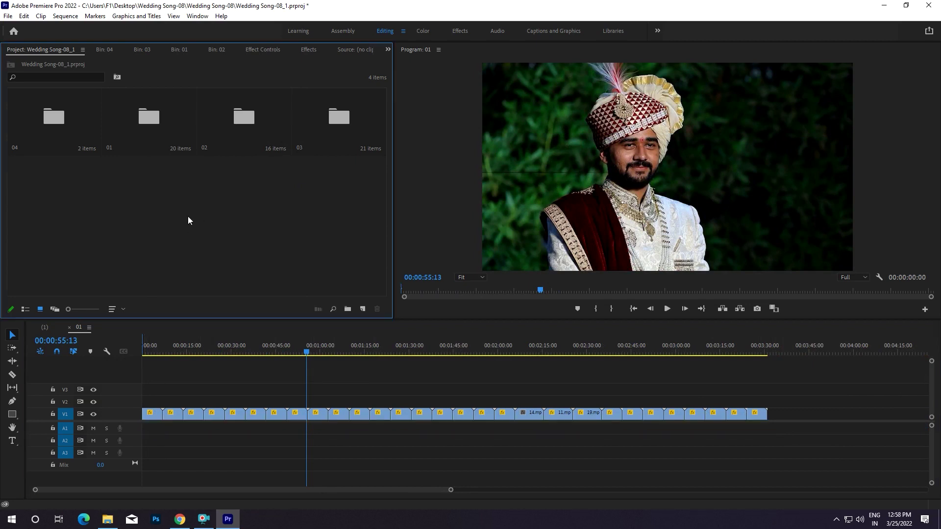
Import clips 01.mp4 through 18.mp4 from folder D:\03\01 into the Project panel
click(107, 517)
drag(344, 230, 808, 126)
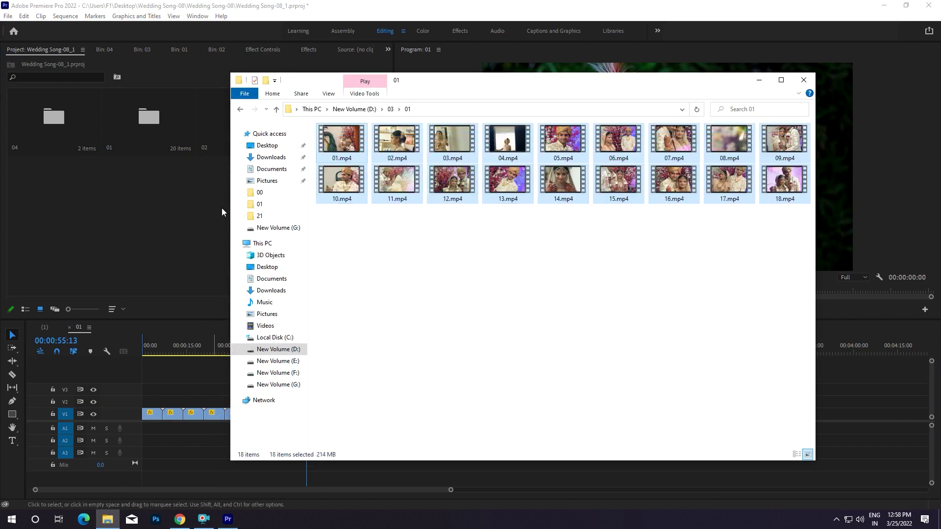
drag(222, 211, 172, 228)
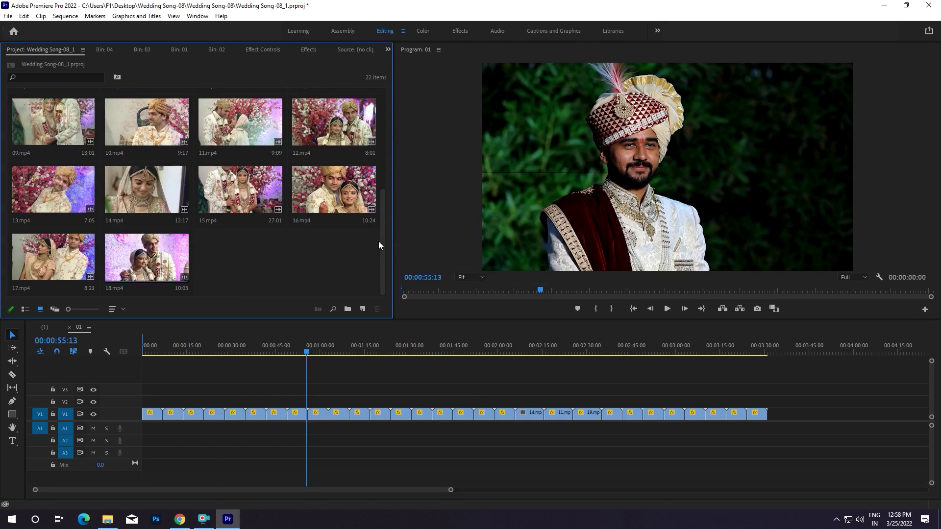
Place 01.mp4, 03.mp4 and 05.mp4 on V2, discarding a stray 02.mp4 and trimming 05 to fit
drag(384, 248, 408, 144)
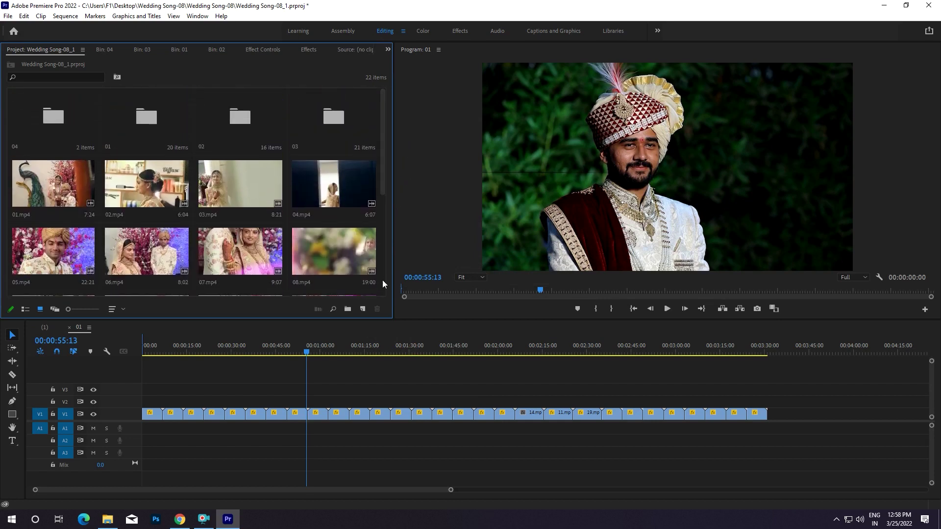
drag(77, 196, 161, 406)
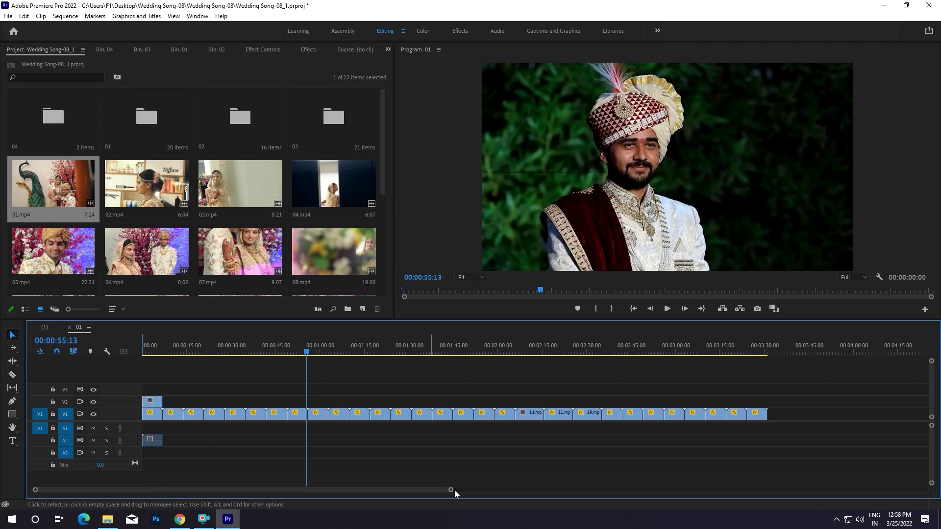
drag(451, 491, 382, 485)
drag(155, 194, 214, 400)
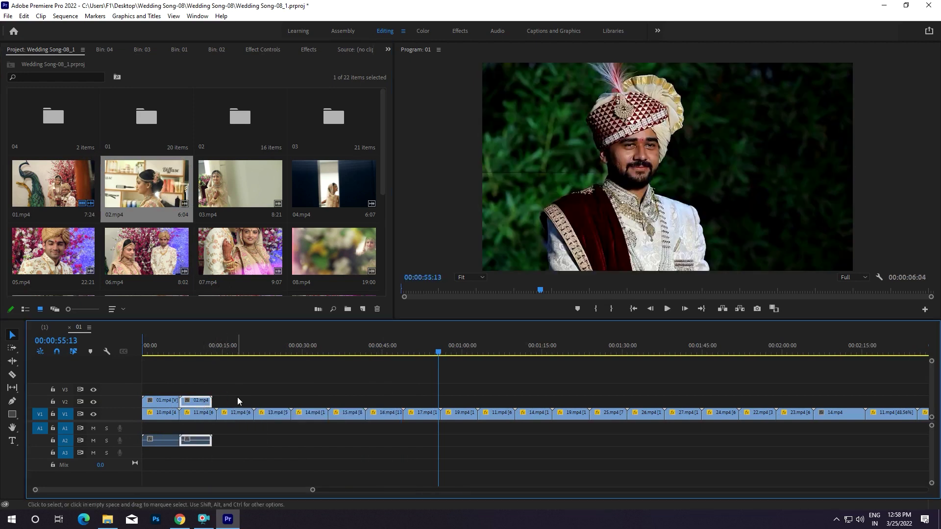
key(Delete)
mouse_move(261, 195)
mouse_down()
mouse_move(221, 400)
mouse_move(213, 400)
mouse_up()
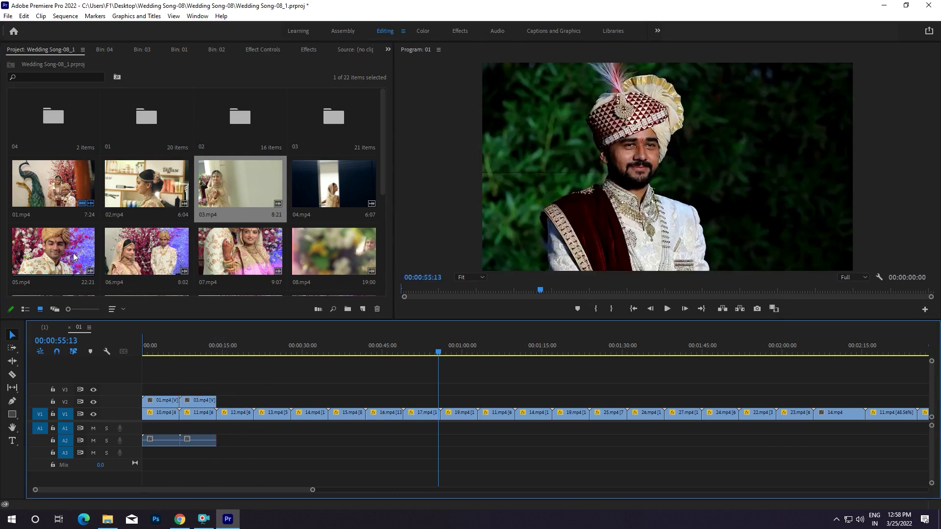
drag(75, 256, 230, 400)
drag(336, 400, 253, 402)
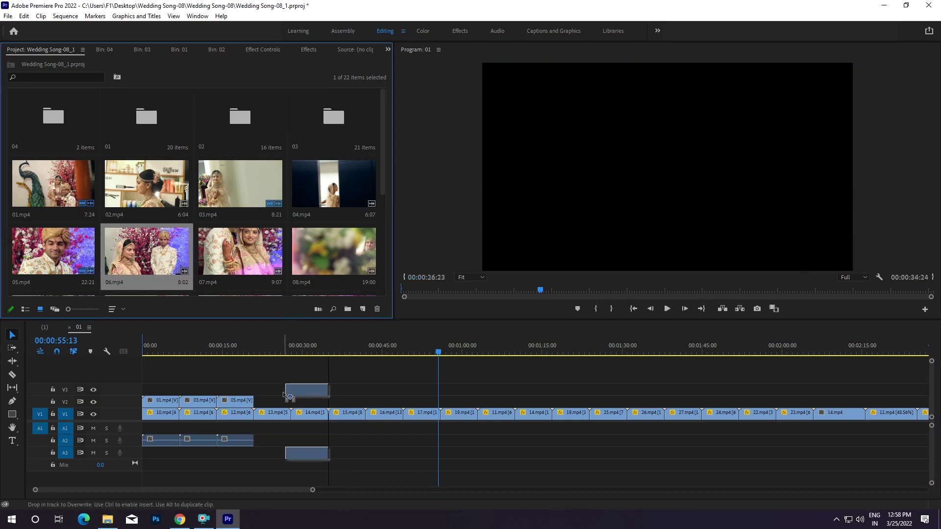
Add 06, 07, 09, 10, 11 and 12.mp4 end to end on V2 above the placeholders
mouse_move(150, 253)
mouse_down()
mouse_move(269, 400)
mouse_move(291, 396)
mouse_up()
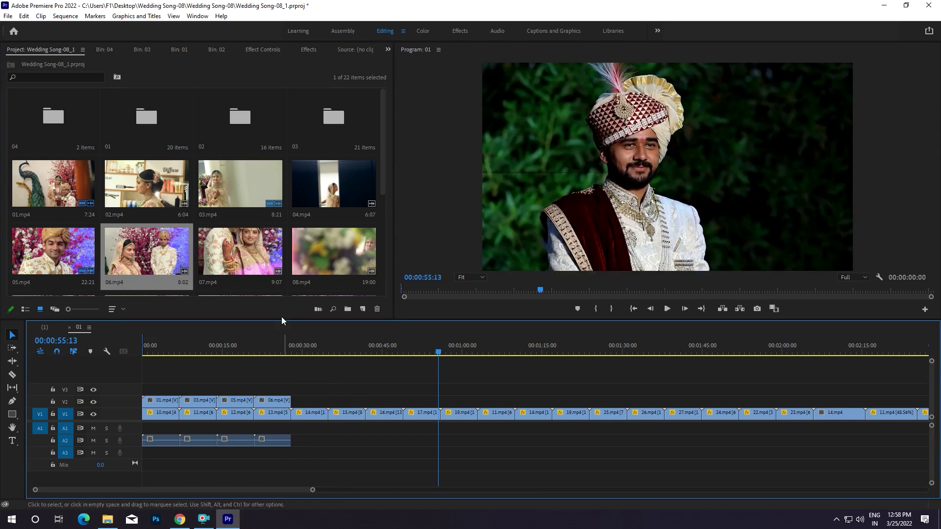
mouse_move(248, 238)
mouse_down()
mouse_move(304, 402)
mouse_move(315, 402)
mouse_move(293, 401)
mouse_up()
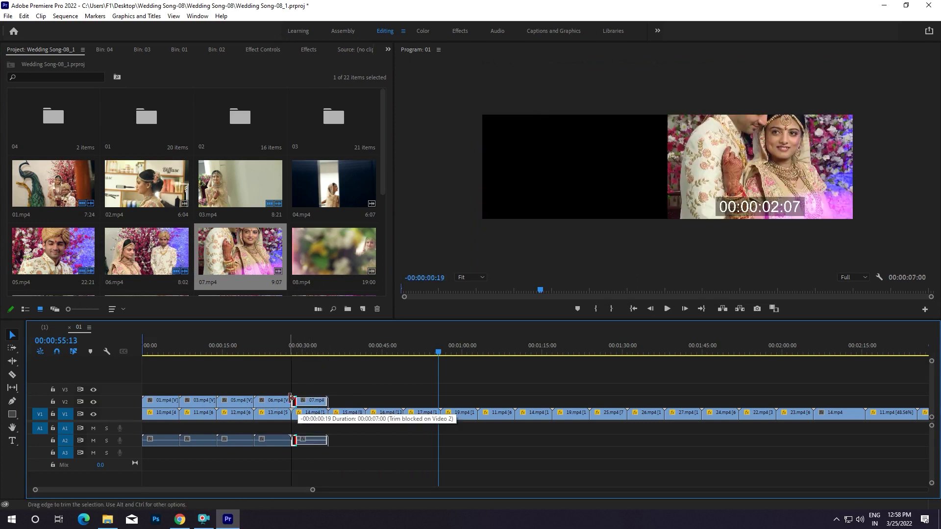
drag(384, 156, 381, 207)
mouse_move(69, 215)
mouse_down()
mouse_move(370, 397)
mouse_move(416, 389)
mouse_move(344, 405)
mouse_up()
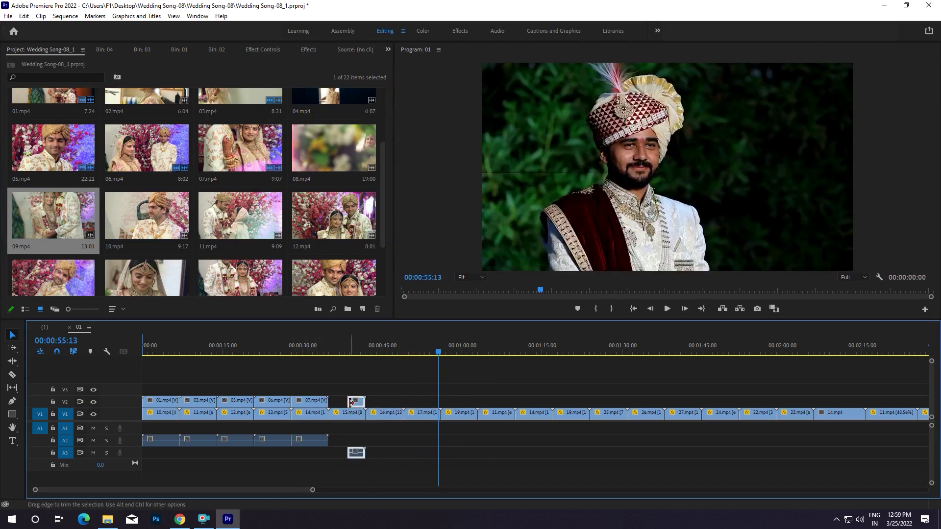
mouse_move(147, 215)
mouse_down()
mouse_move(371, 404)
mouse_move(402, 401)
mouse_up()
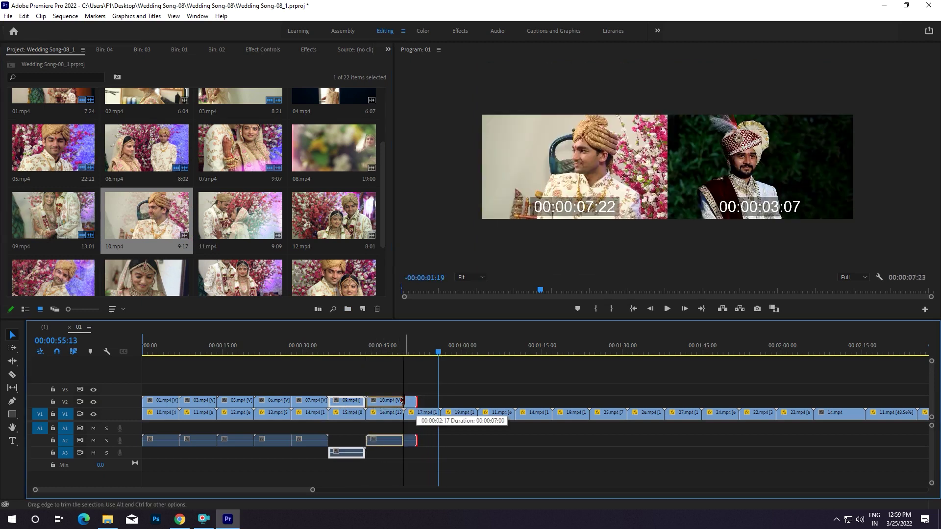
drag(246, 230, 437, 401)
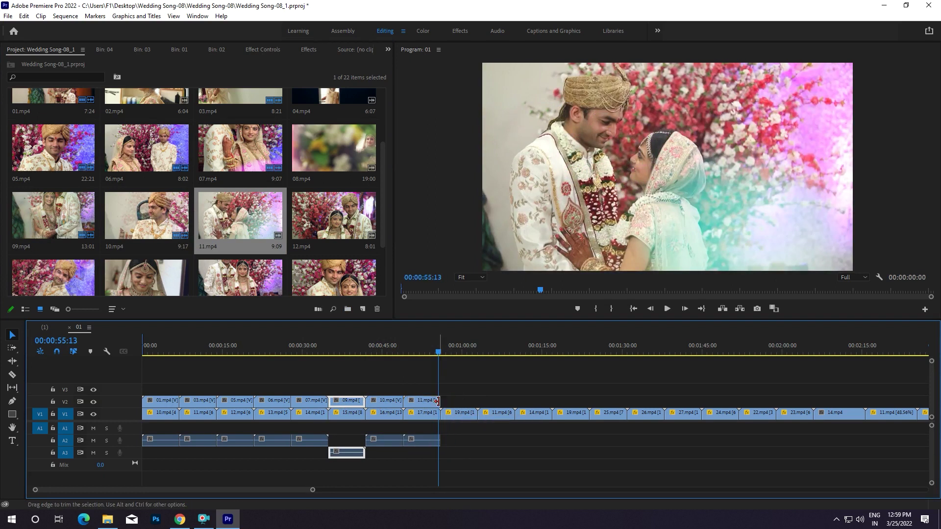
mouse_move(337, 222)
mouse_down()
mouse_move(444, 405)
mouse_move(477, 400)
mouse_up()
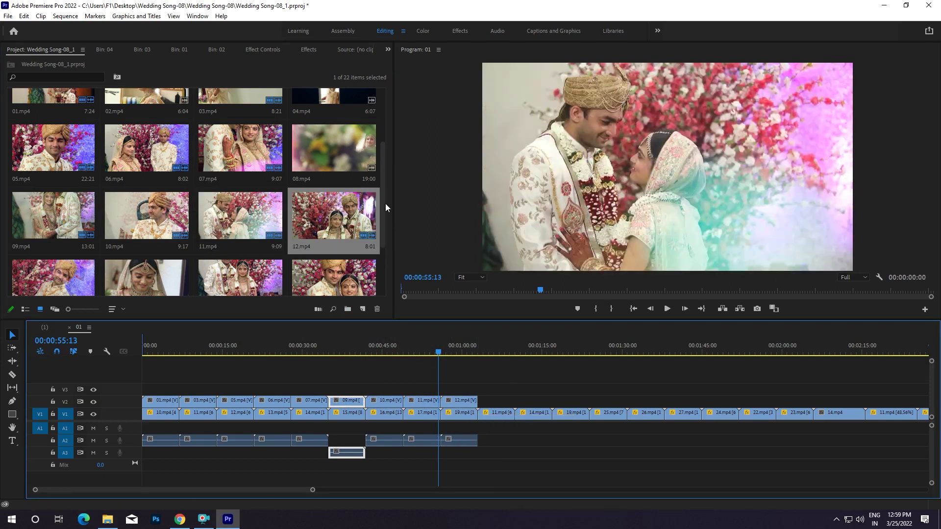
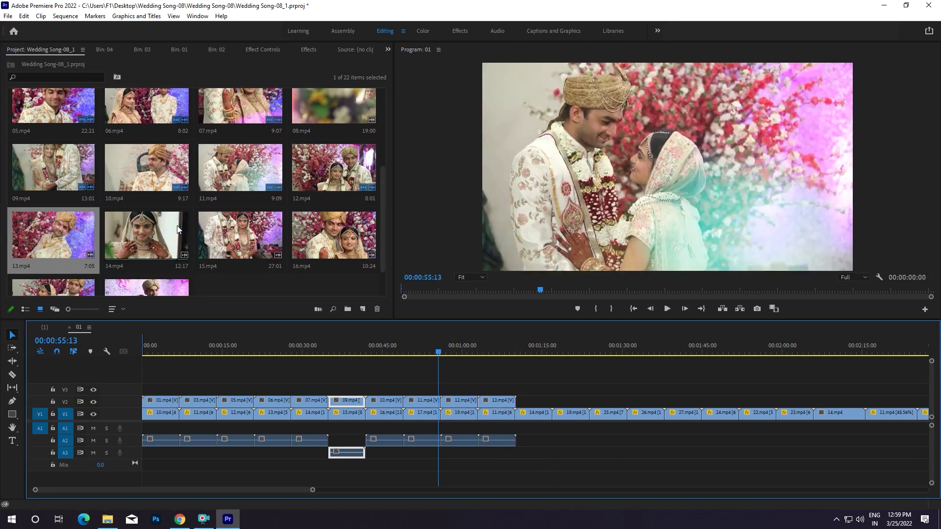
Lay 14.mp4, 15.mp4 and 16.mp4 on V2 after 13.mp4, trimming 14.mp4 shorter
mouse_move(178, 231)
mouse_down()
mouse_move(535, 402)
mouse_move(522, 401)
mouse_up()
drag(582, 401, 552, 400)
mouse_move(254, 235)
mouse_down()
mouse_move(579, 402)
mouse_move(682, 402)
mouse_move(553, 401)
mouse_up()
mouse_move(345, 248)
mouse_down()
mouse_move(596, 403)
mouse_move(623, 401)
mouse_move(590, 400)
mouse_up()
Add 17.mp4 to V2 after 16.mp4 and zoom the timeline out
scroll(379, 193, down, 1)
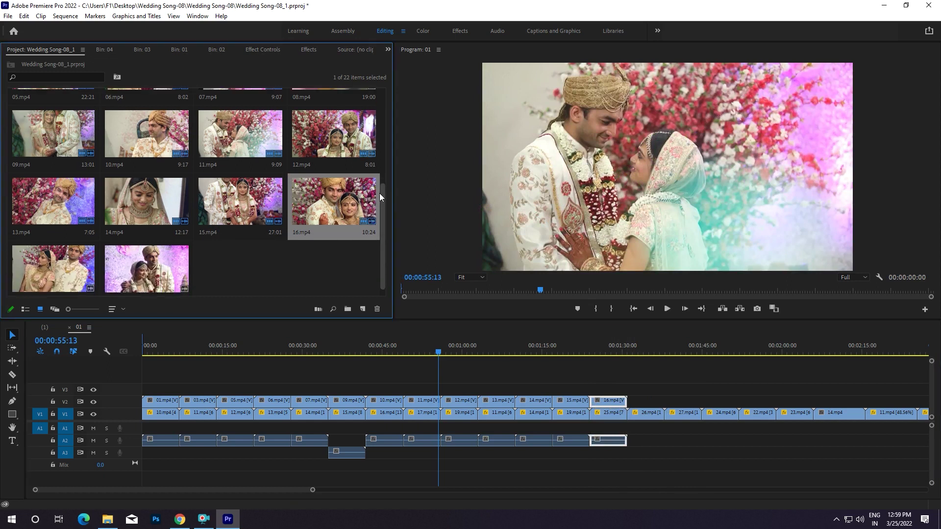
mouse_move(54, 255)
mouse_down()
mouse_move(651, 395)
mouse_move(637, 398)
mouse_up()
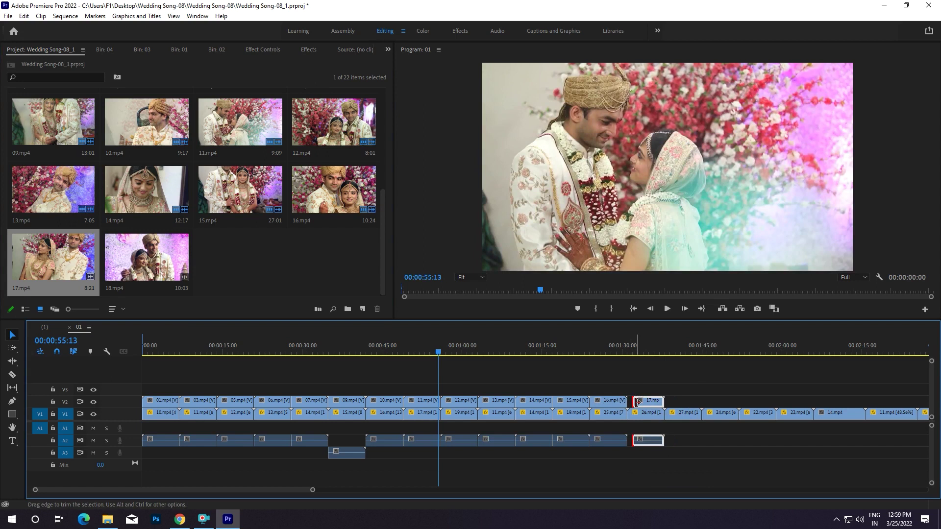
drag(313, 489, 434, 489)
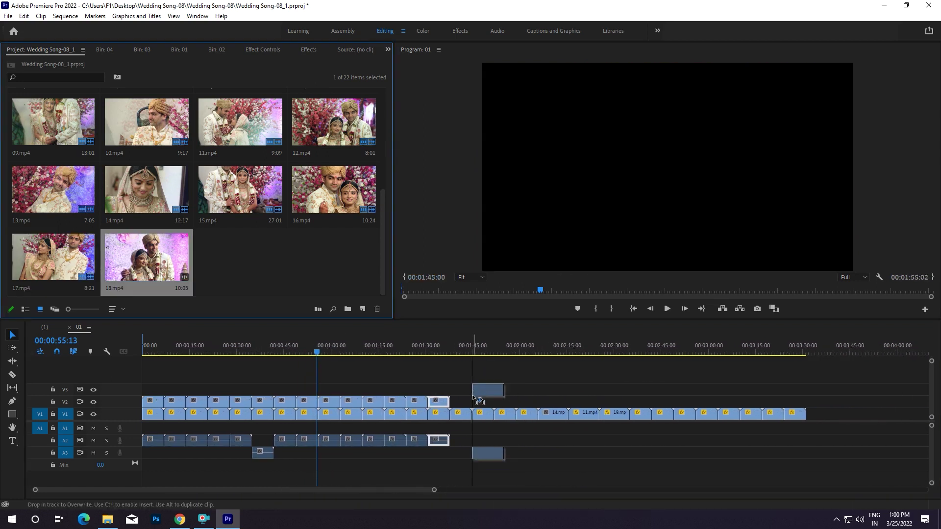
Add 18.mp4, 05.mp4 and 11.mp4 to V2, trimming 11.mp4 to 7 seconds
drag(163, 266, 469, 401)
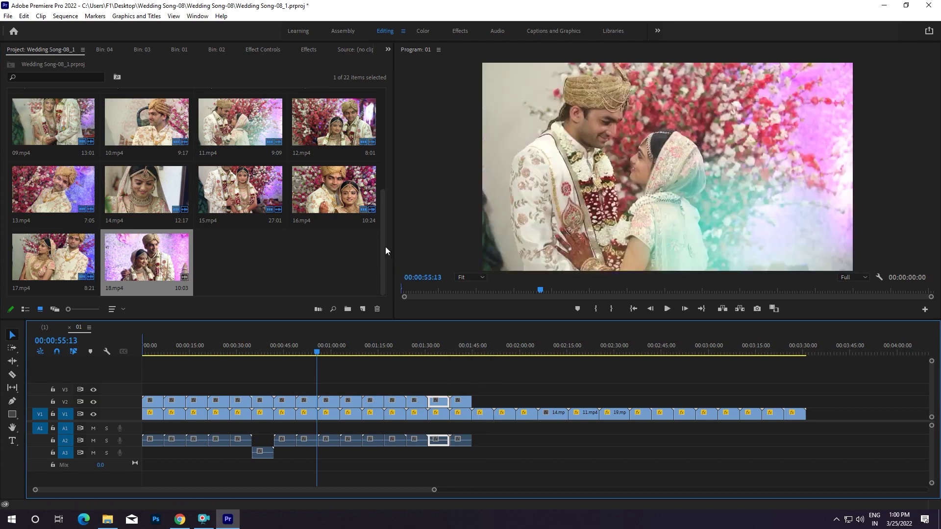
drag(385, 251, 392, 157)
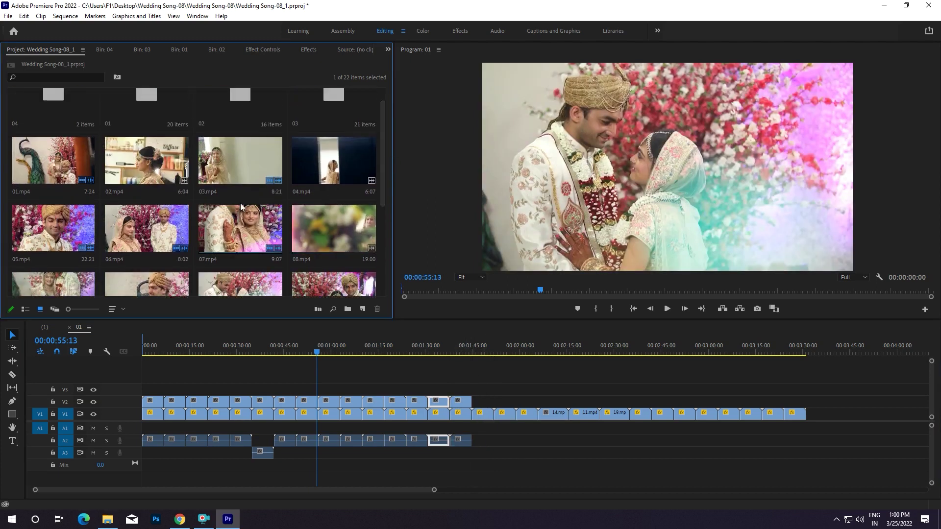
mouse_move(66, 229)
mouse_down()
mouse_move(491, 400)
mouse_move(233, 318)
mouse_up()
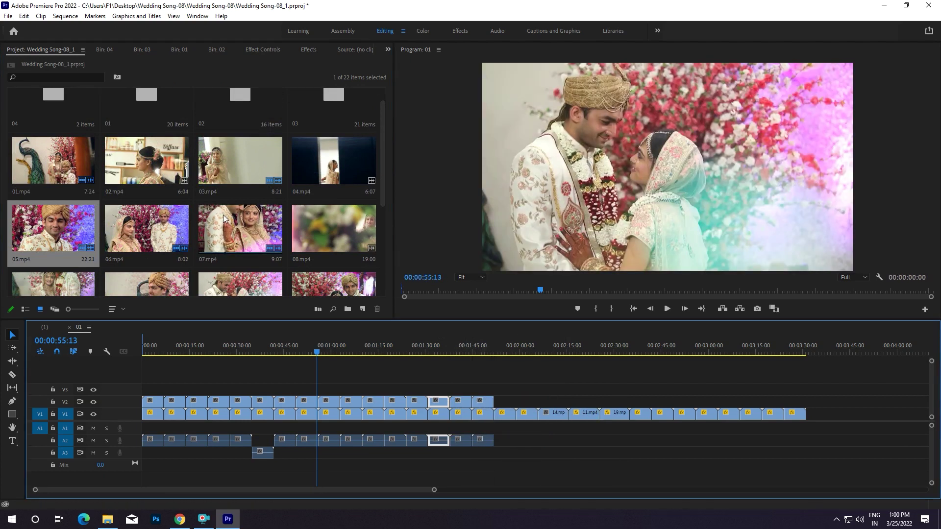
drag(204, 277, 521, 399)
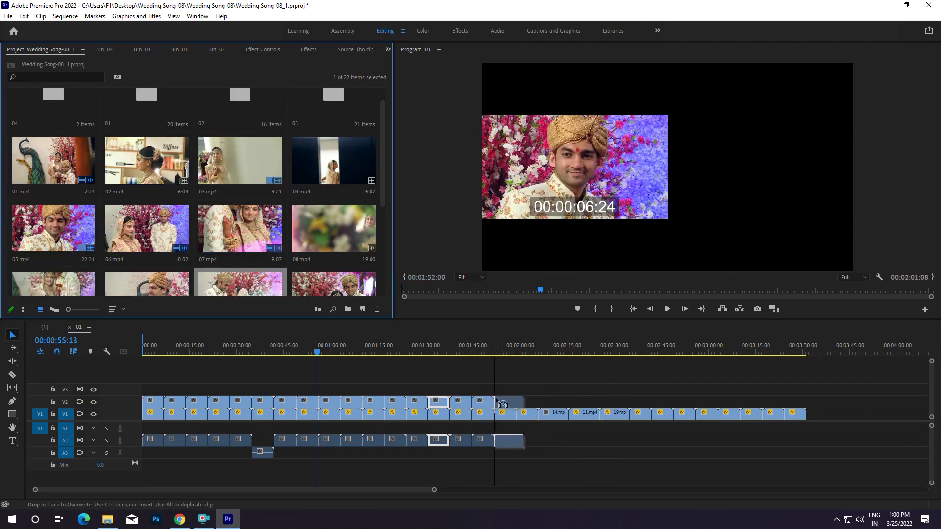
click(346, 269)
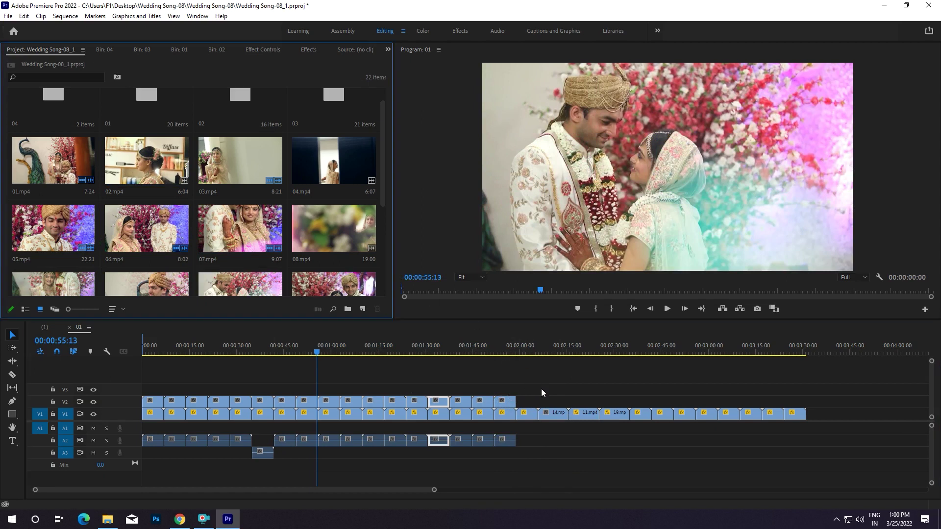
drag(333, 284, 537, 399)
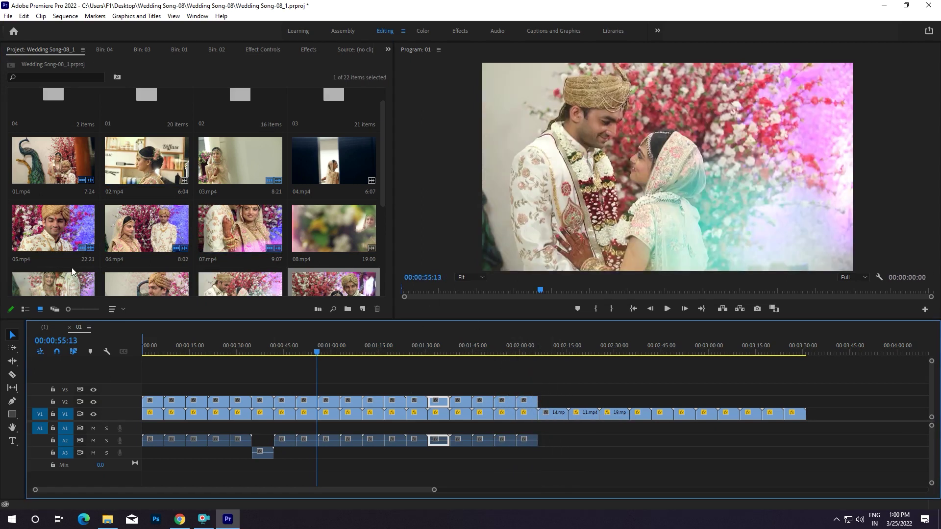
Add 06.mp4, 15.mp4 near 2:15, and a shortened 16.mp4, then 18.mp4 to V2
mouse_move(147, 230)
mouse_down()
mouse_move(541, 401)
mouse_move(274, 277)
mouse_up()
drag(382, 203, 379, 261)
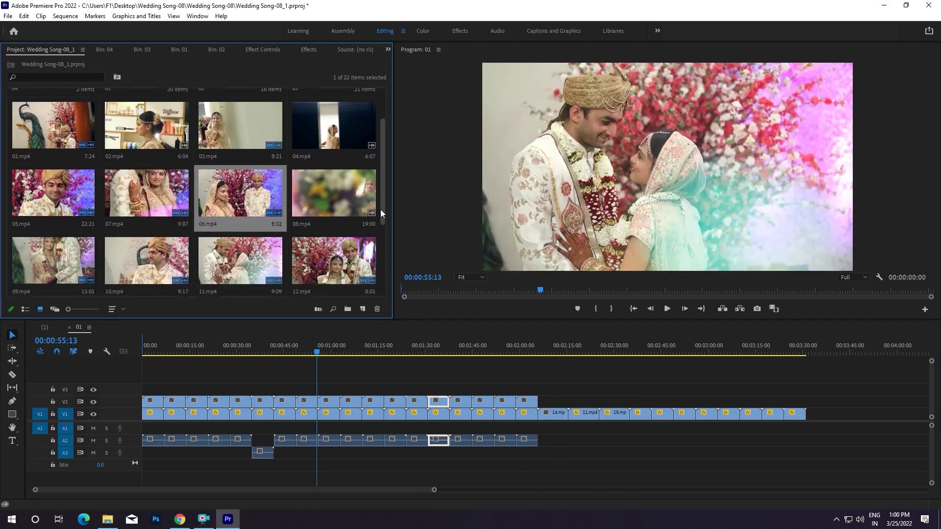
mouse_move(240, 215)
mouse_down()
mouse_move(584, 389)
mouse_move(551, 401)
mouse_up()
scroll(333, 196, down, 1)
mouse_move(333, 191)
mouse_down()
mouse_move(574, 408)
mouse_move(595, 401)
mouse_up()
mouse_move(147, 257)
mouse_down()
mouse_move(629, 399)
mouse_move(600, 399)
mouse_up()
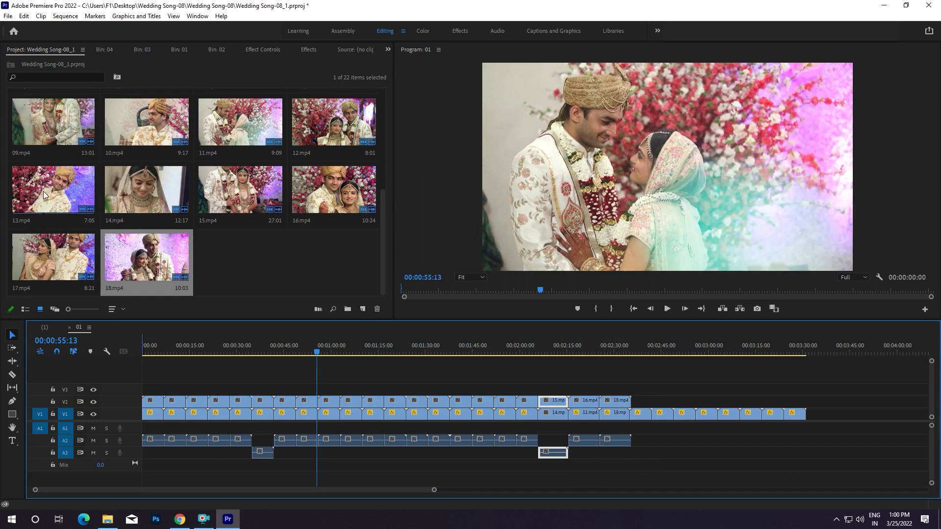
Append 13.mp4, 14.mp4 and 16.mp4 to V2 after 18.mp4
drag(43, 195, 642, 400)
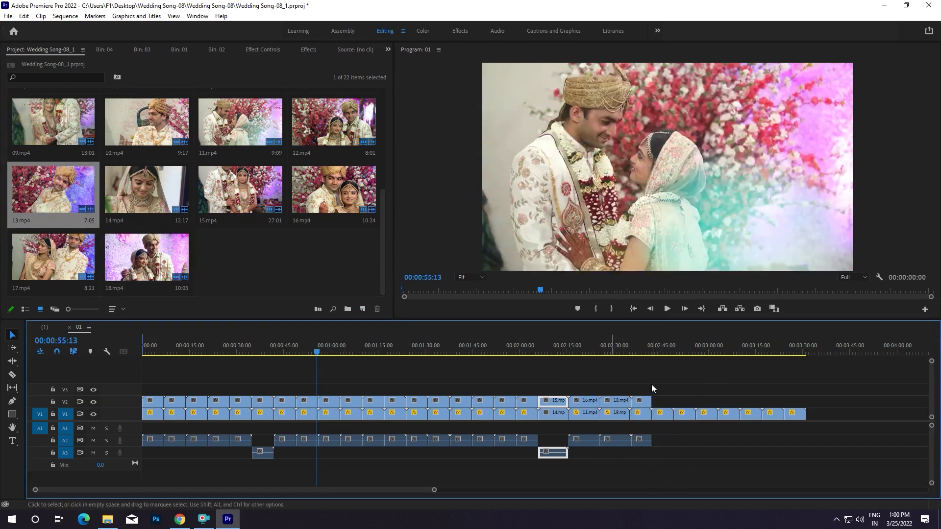
drag(147, 191, 658, 402)
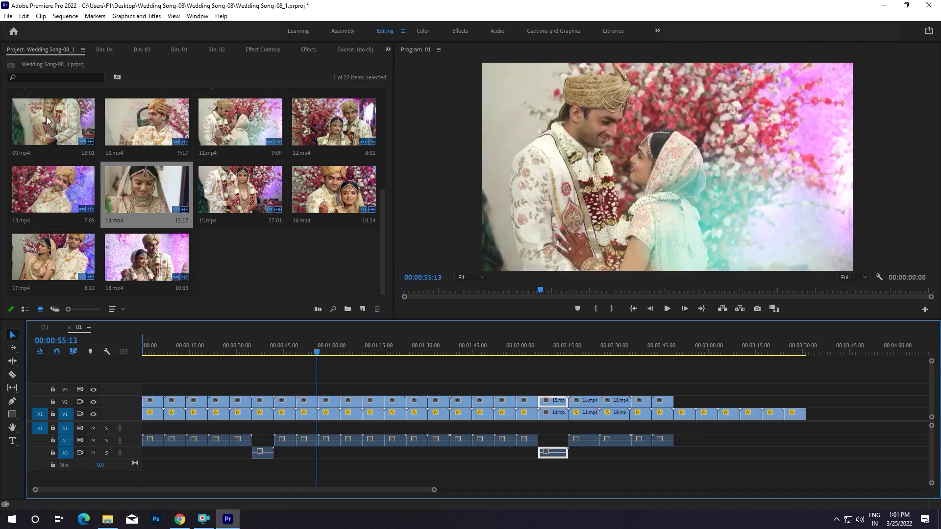
drag(334, 191, 679, 402)
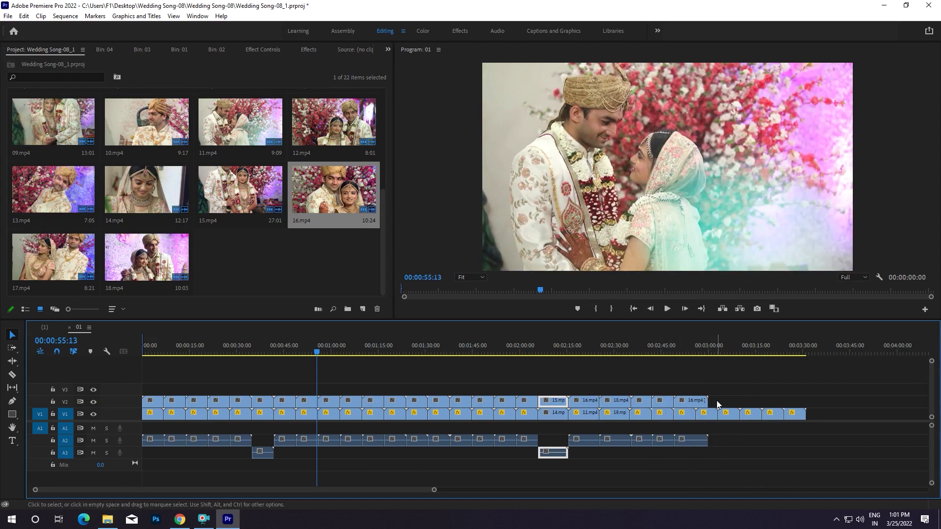
scroll(385, 195, up, 1)
scroll(384, 195, up, 3)
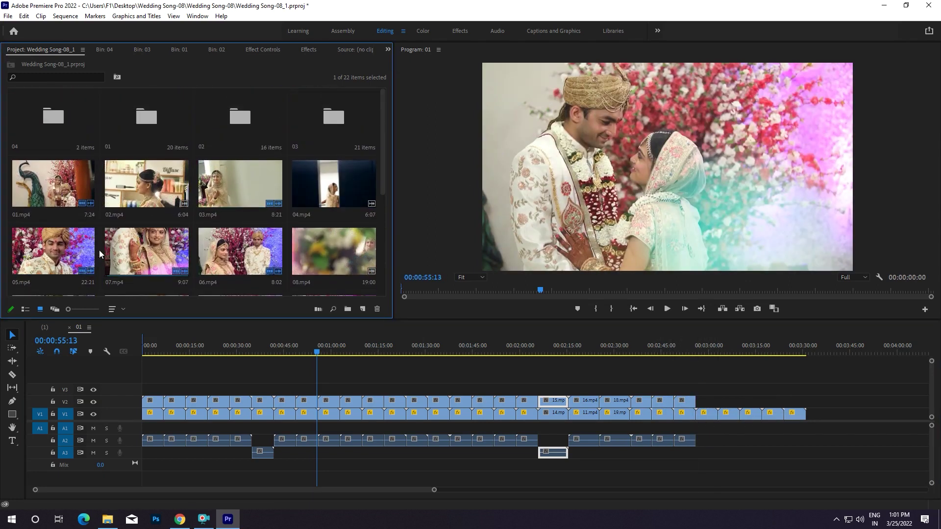
Append 01.mp4, 05.mp4 and a trimmed 11.mp4 to V2, reaching about 3:30
drag(73, 173, 701, 396)
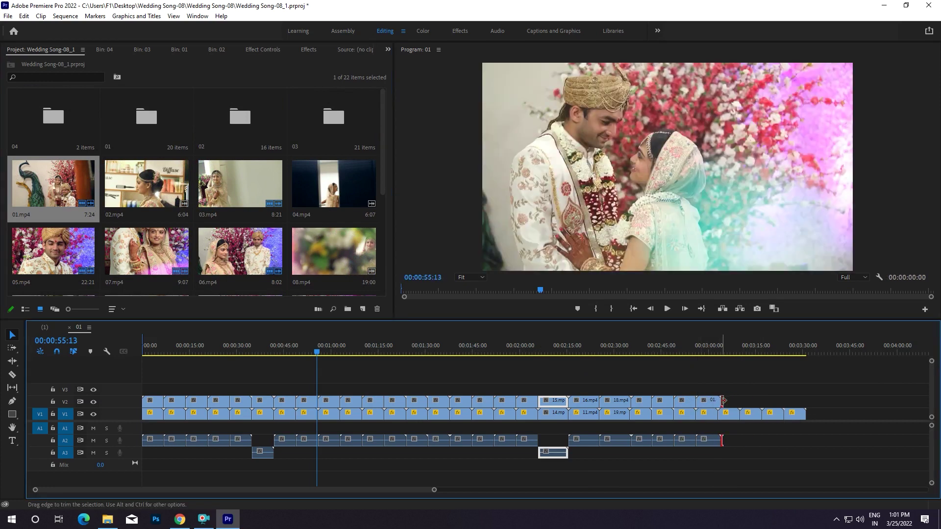
mouse_move(59, 250)
mouse_down()
mouse_move(725, 406)
mouse_move(207, 274)
mouse_move(740, 403)
mouse_up()
scroll(376, 196, down, 2)
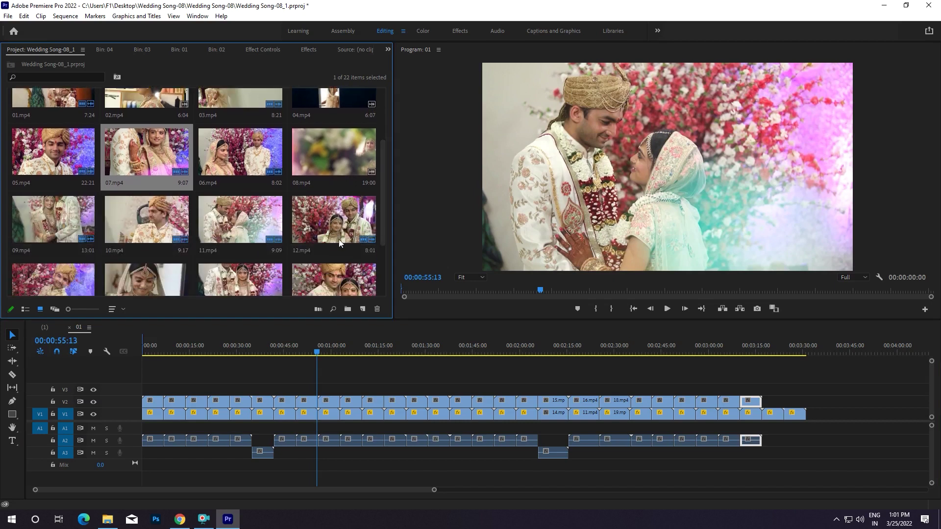
drag(240, 221, 778, 400)
scroll(378, 216, down, 3)
drag(146, 257, 790, 403)
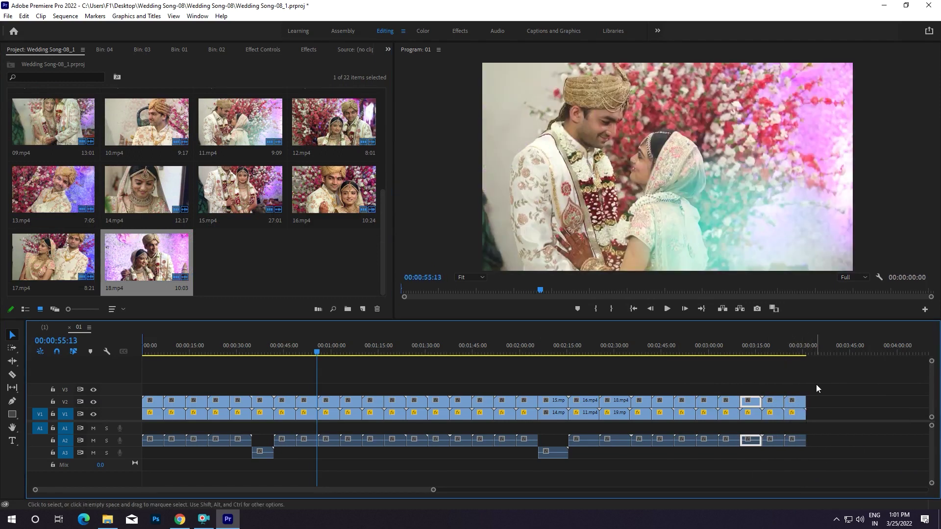
Unlink the V2 wedding clips from their A2/A3 audio and delete those audio clips
drag(835, 426, 146, 481)
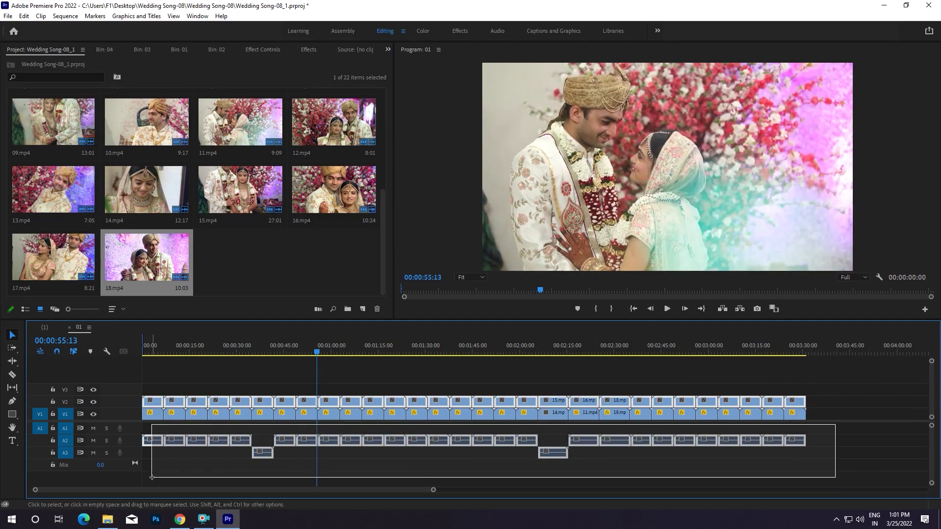
right_click(155, 442)
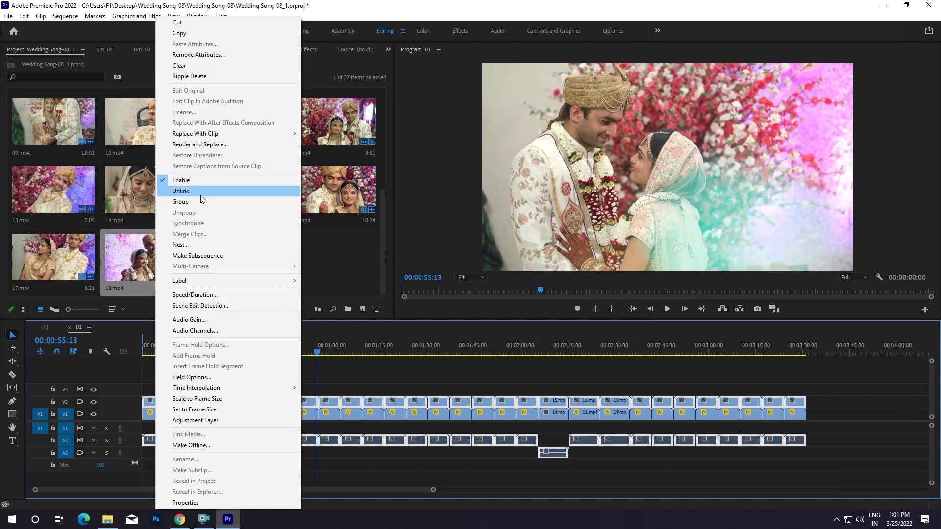
click(200, 195)
drag(861, 430, 216, 492)
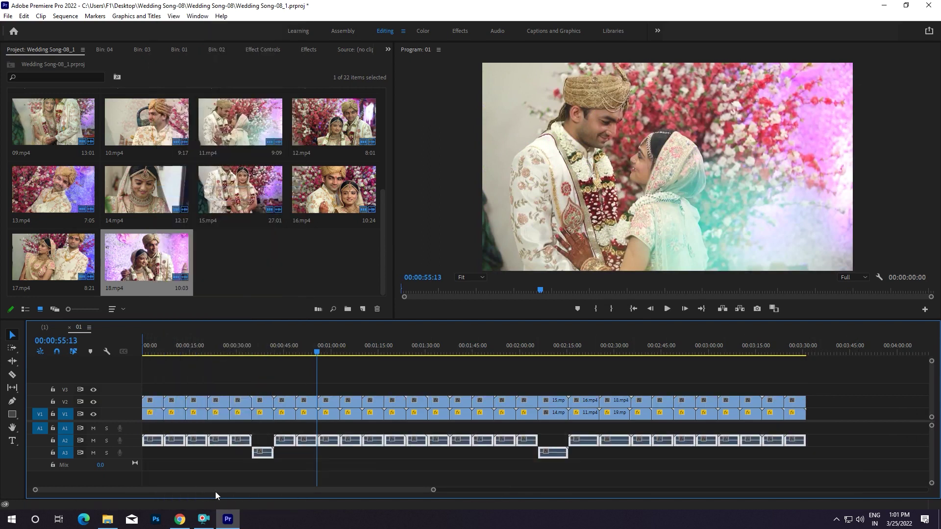
key(Delete)
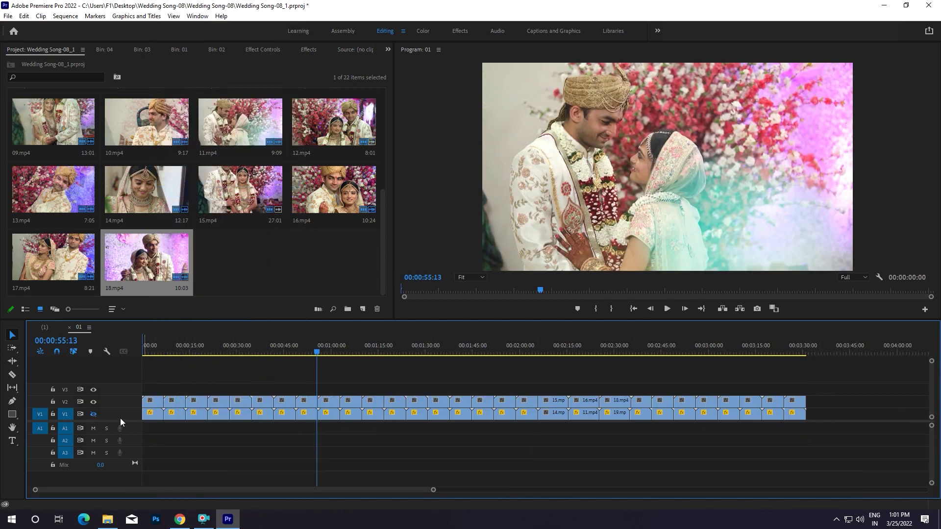
Switch to the (1) template sequence and play it from the start
click(45, 327)
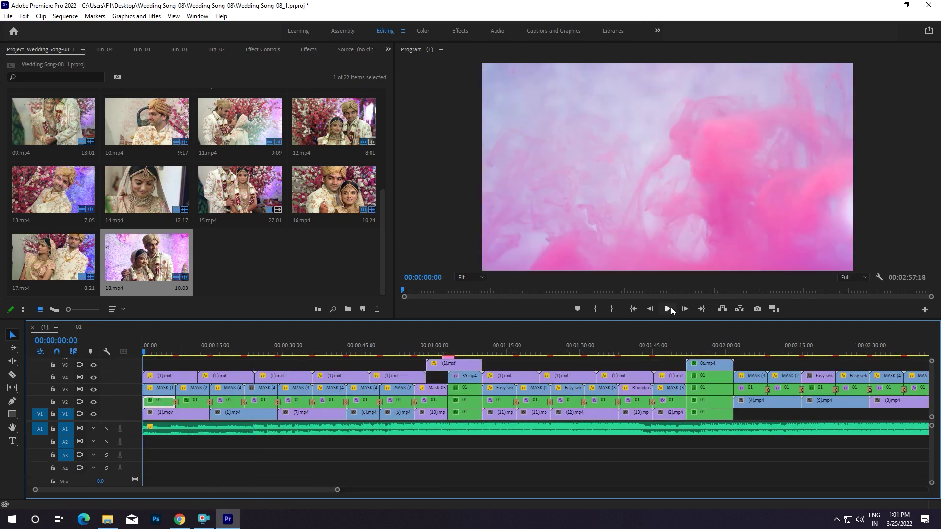
click(669, 307)
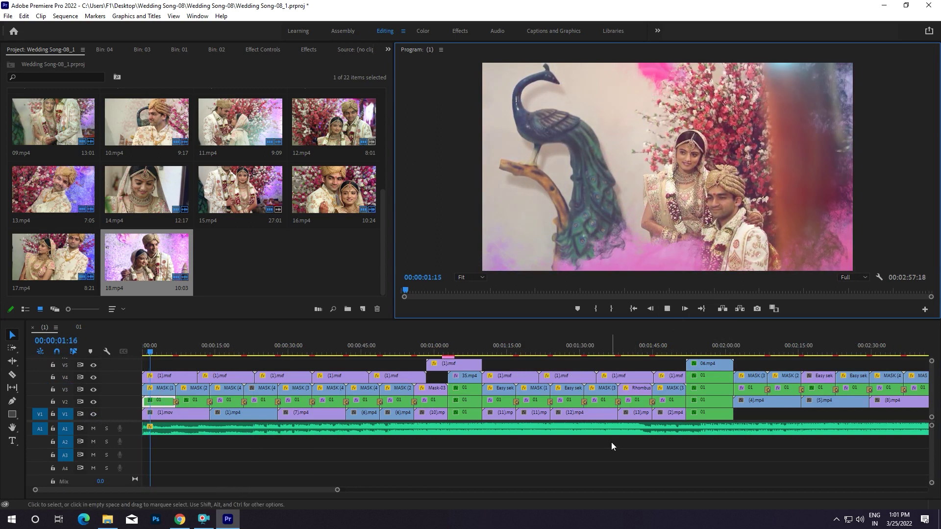